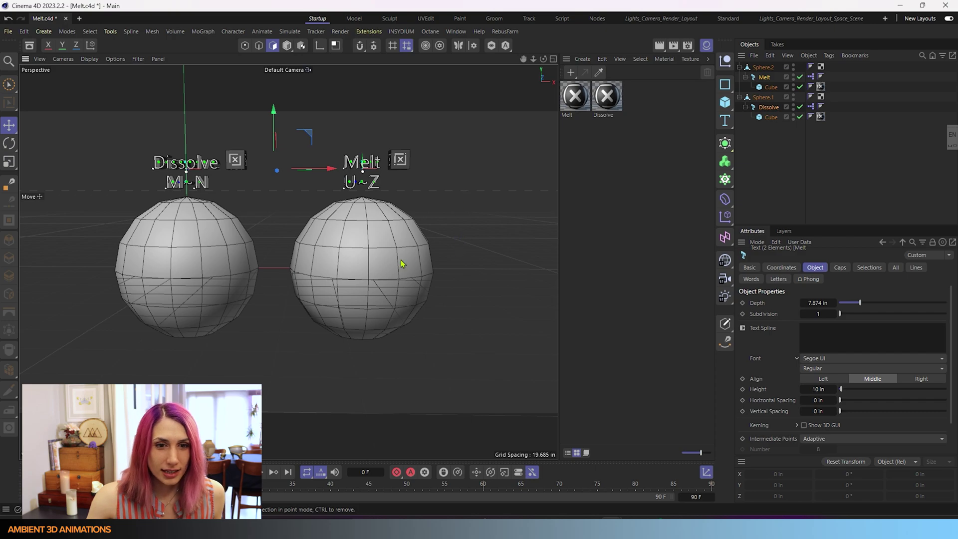
# Make the Dissolve sphere active, clear its polygon selection, and reframe both labelled spheres
pyautogui.click(763, 97)
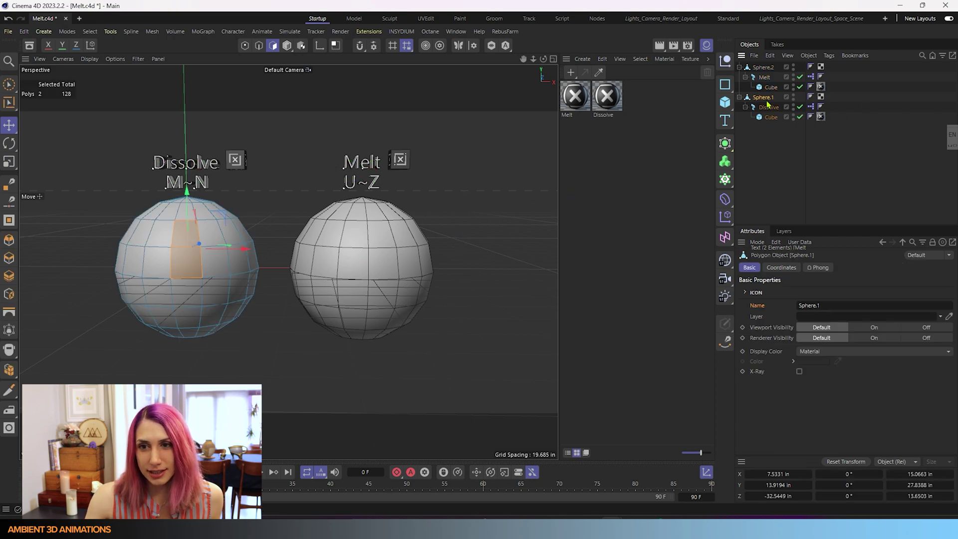
pyautogui.click(282, 203)
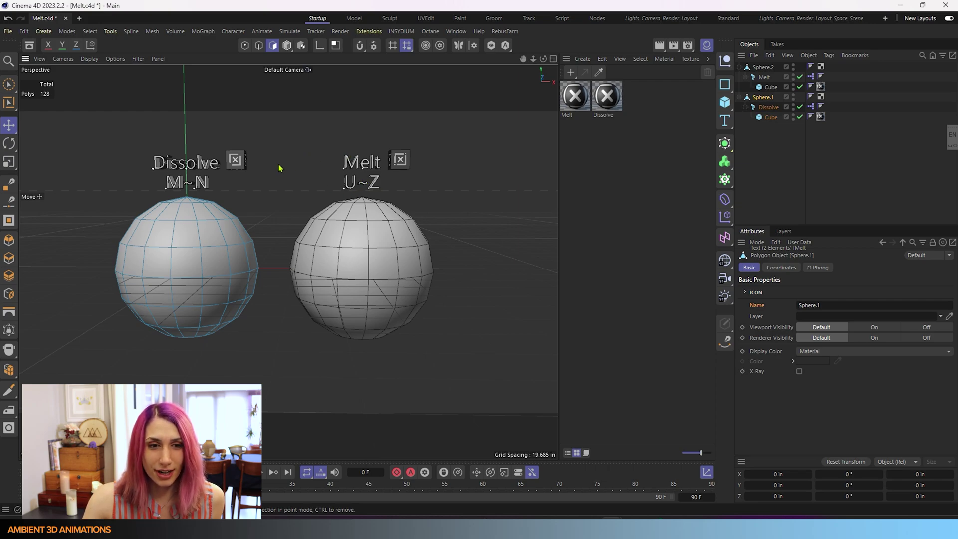
pyautogui.scroll(2, 264, 163)
pyautogui.scroll(2, 263, 162)
pyautogui.scroll(4, 263, 163)
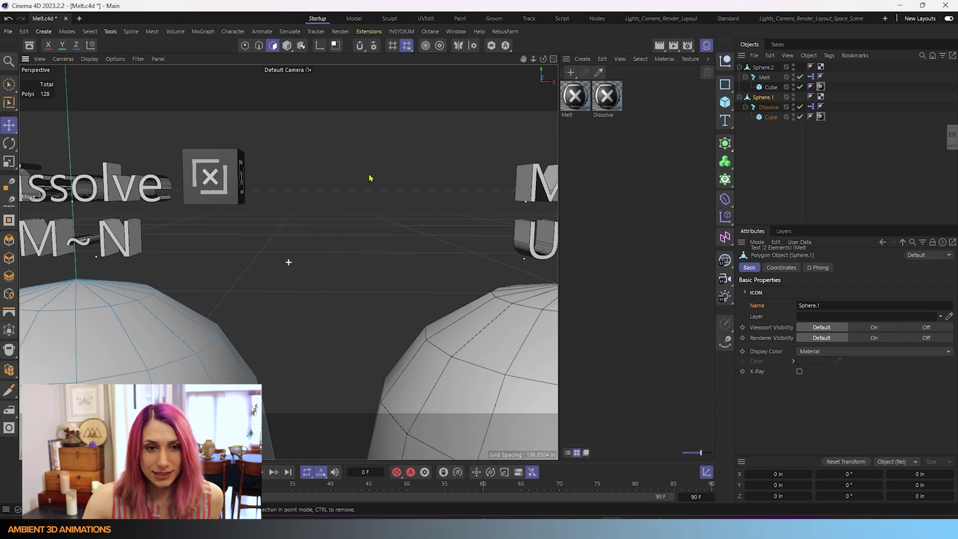
pyautogui.keyDown('alt'); pyautogui.moveTo(387, 176); pyautogui.dragTo(132, 154, button='middle'); pyautogui.keyUp('alt')
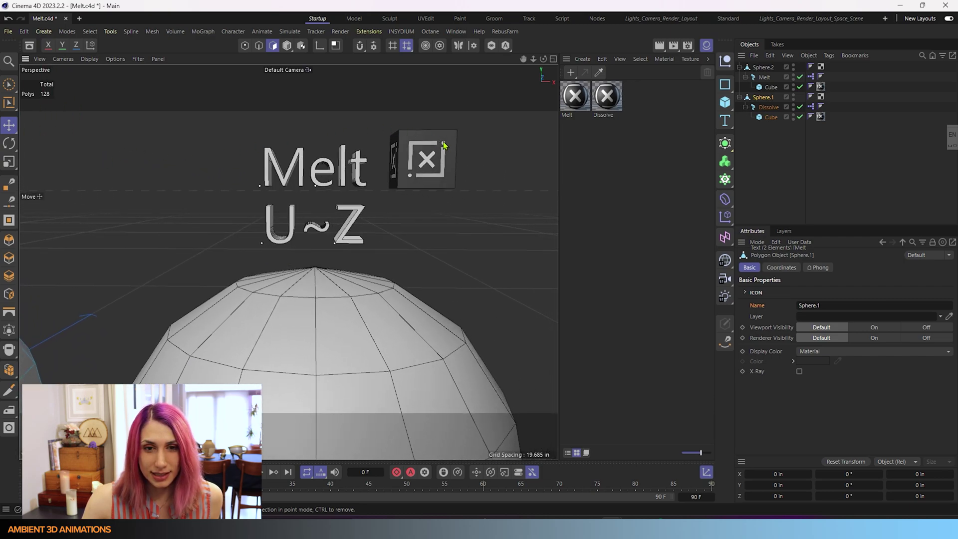
pyautogui.keyDown('alt'); pyautogui.moveTo(209, 216); pyautogui.dragTo(287, 262, button='middle'); pyautogui.keyUp('alt')
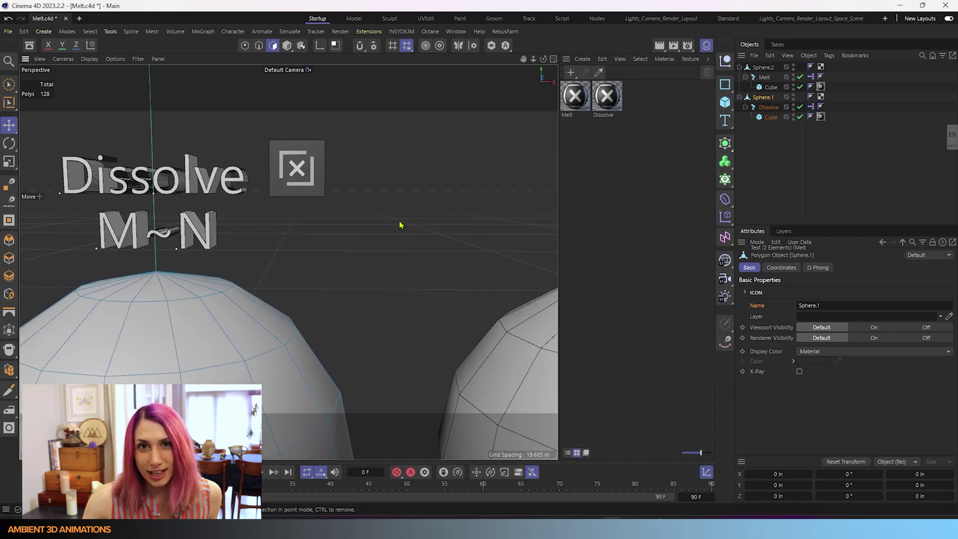
pyautogui.scroll(-4, 400, 224)
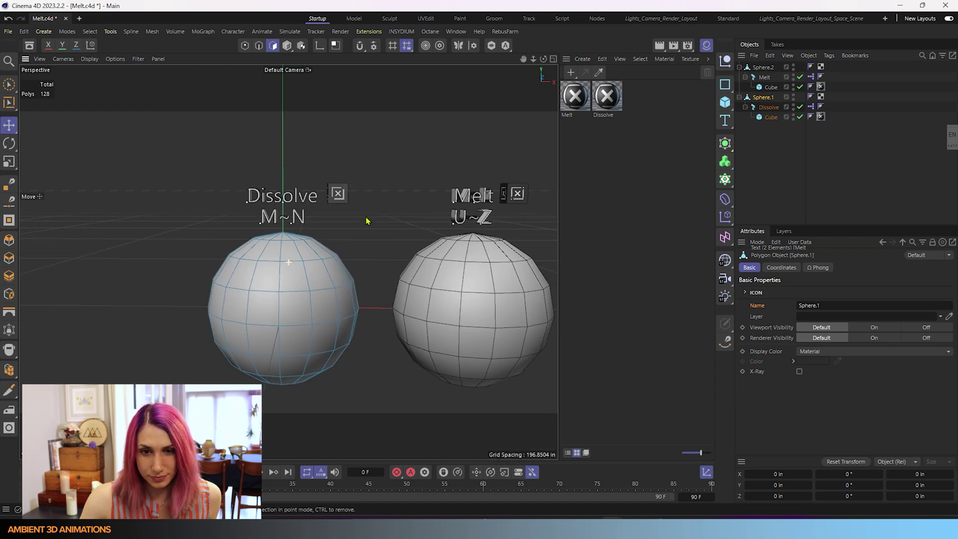
pyautogui.keyDown('alt'); pyautogui.moveTo(400, 224); pyautogui.dragTo(277, 195, button='middle'); pyautogui.keyUp('alt')
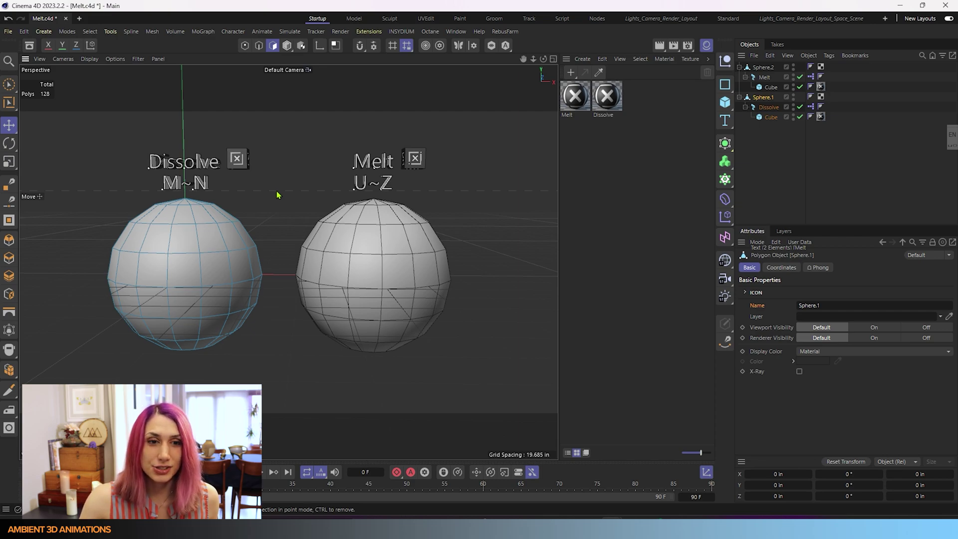
# Loop-select the upper and lower horizontal edge loops on the Dissolve sphere and dissolve them
pyautogui.click(258, 45)
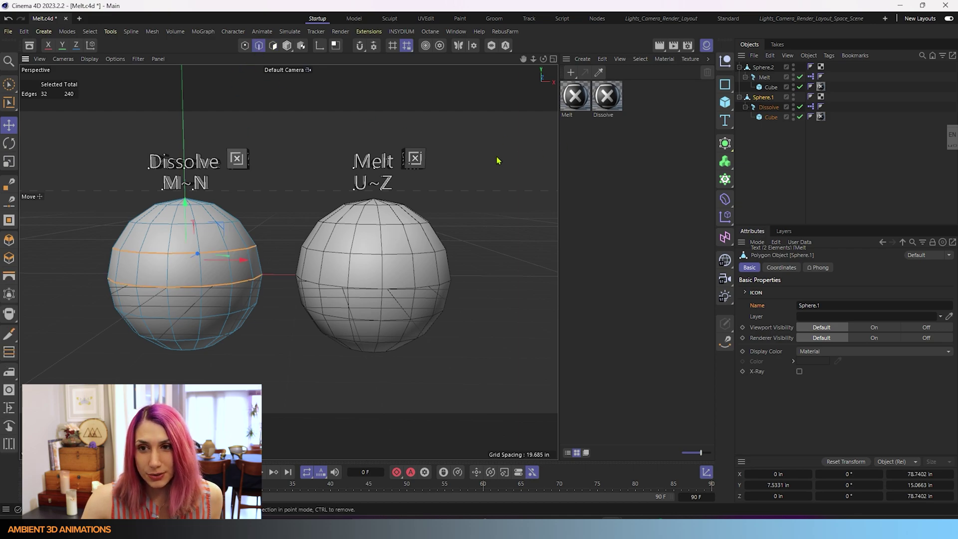
pyautogui.click(307, 181)
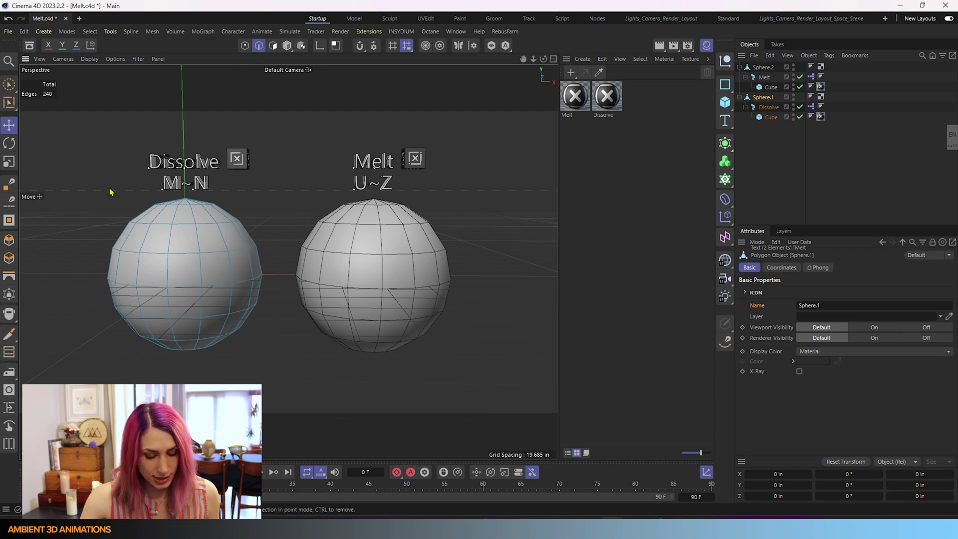
pyautogui.press('u')
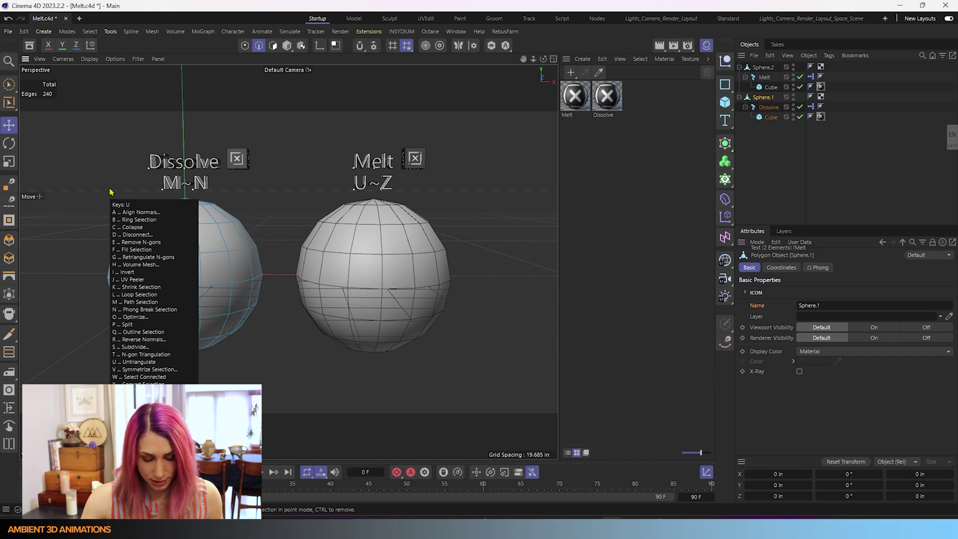
pyautogui.press('l')
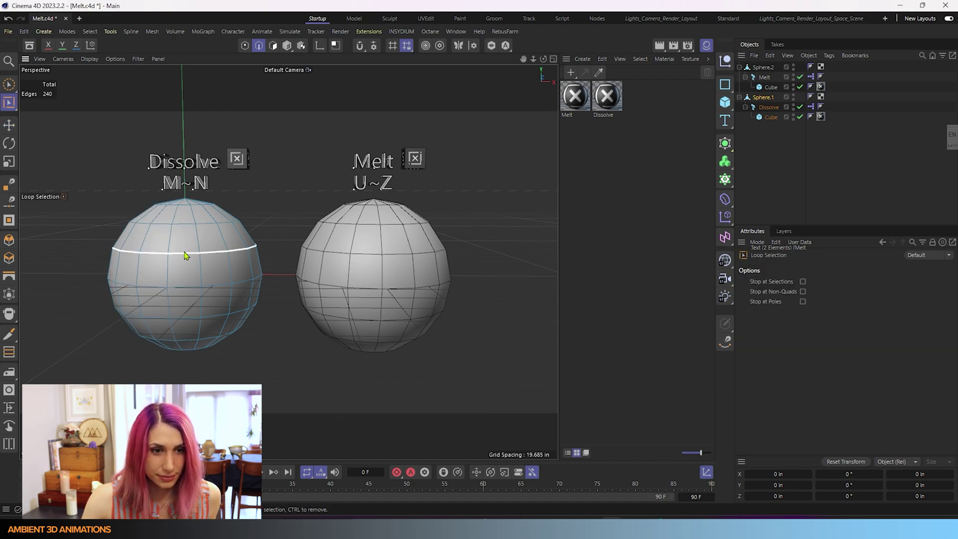
pyautogui.click(186, 256)
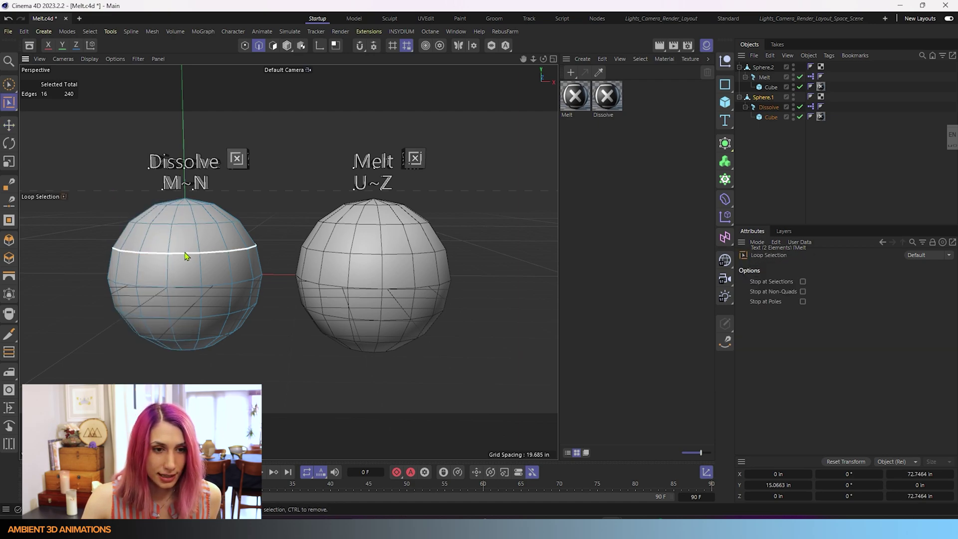
pyautogui.keyDown('shift'); pyautogui.click(192, 290); pyautogui.keyUp('shift')
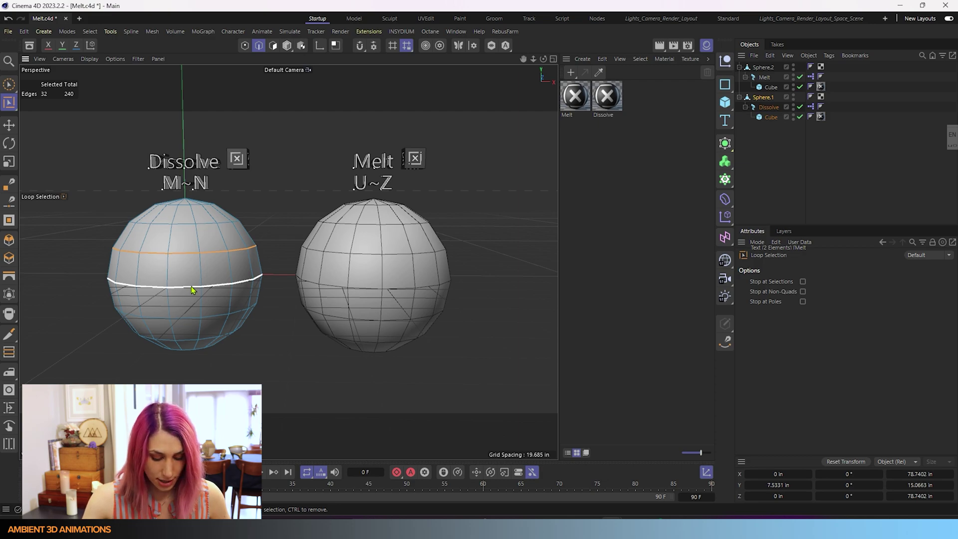
pyautogui.rightClick(192, 289)
pyautogui.click(218, 322)
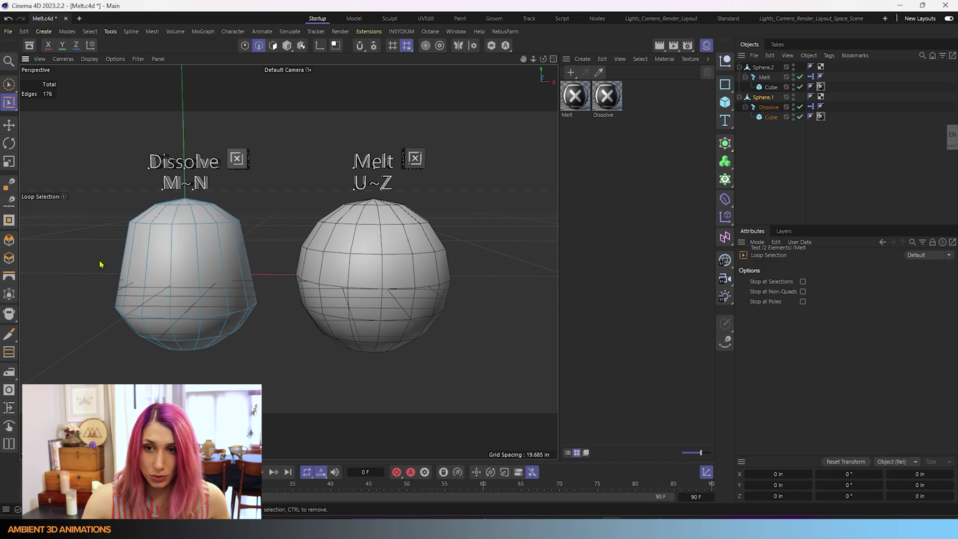
# On Sphere.2, select the two horizontal edge loops and Melt them
pyautogui.click(768, 69)
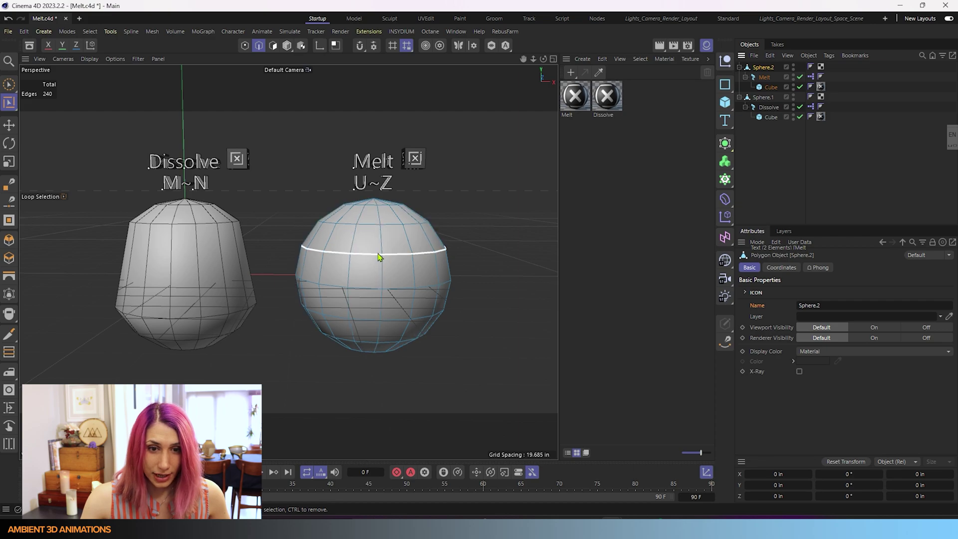
pyautogui.click(400, 257)
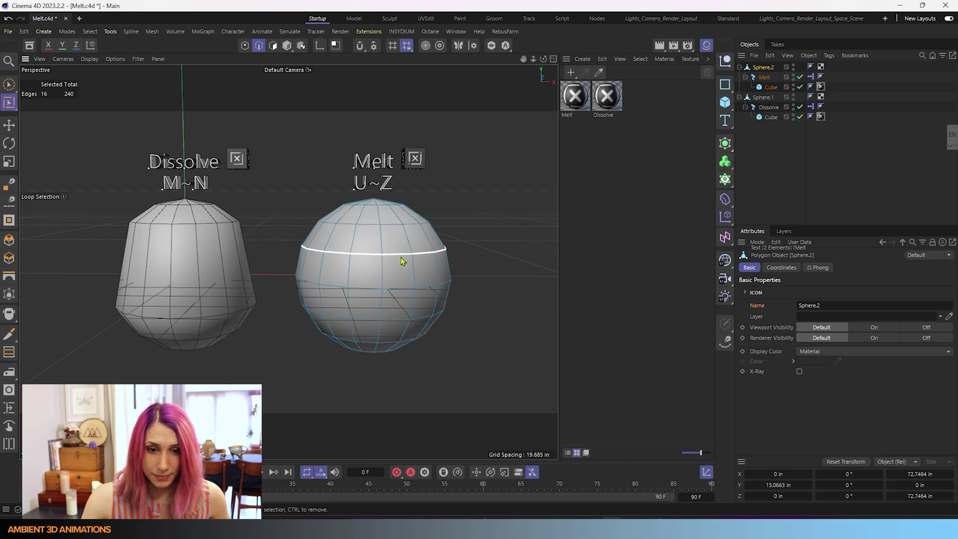
pyautogui.rightClick(394, 296)
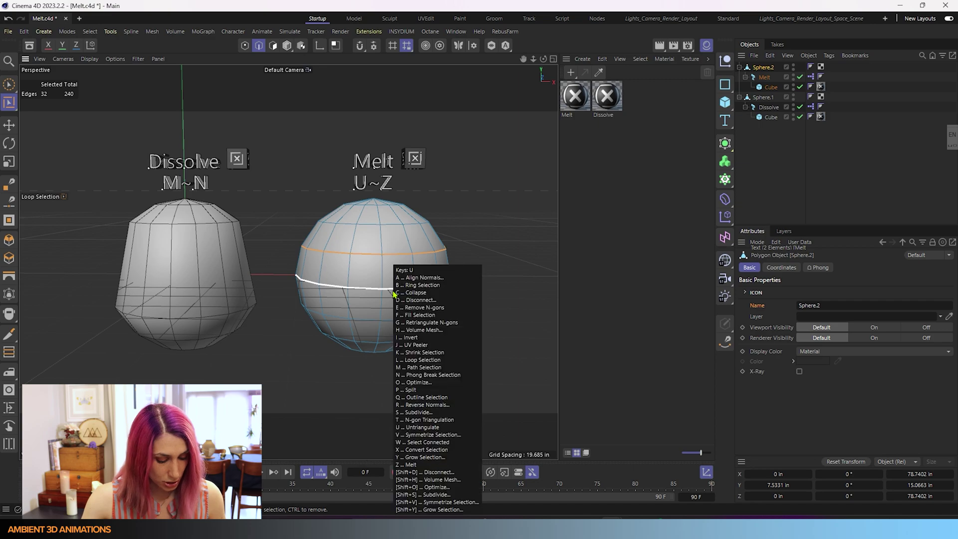
pyautogui.click(419, 300)
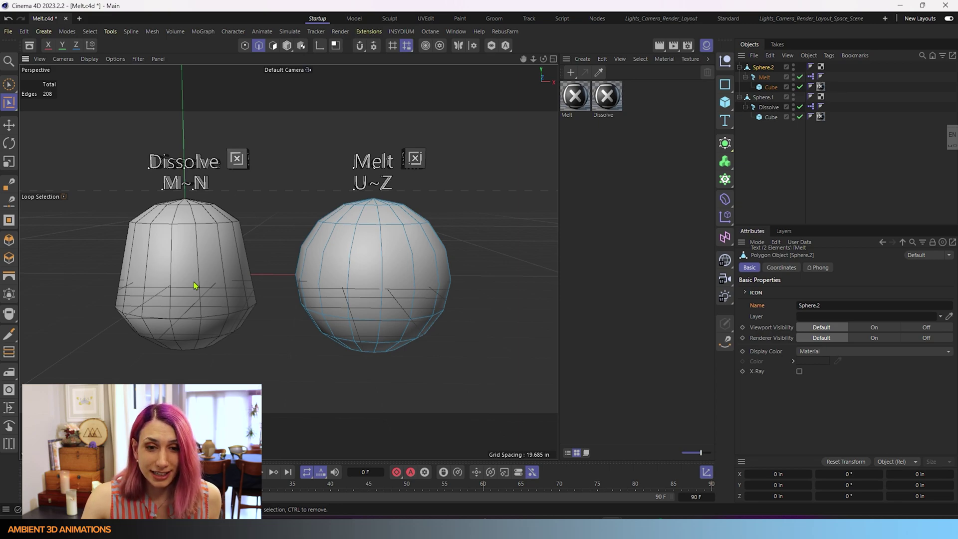
# Brush-select two single points on the Melt sphere in Points mode, then activate Sphere.1
pyautogui.click(9, 84)
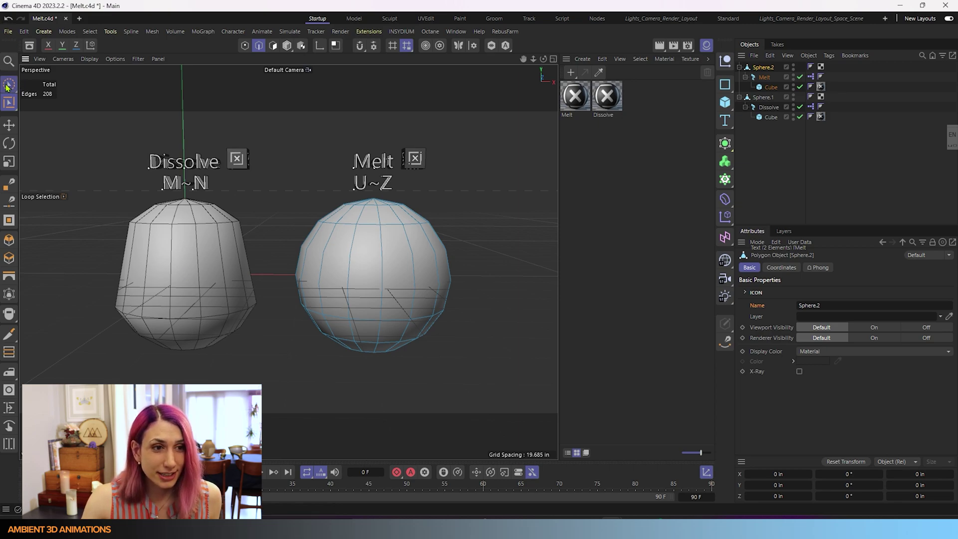
pyautogui.click(244, 45)
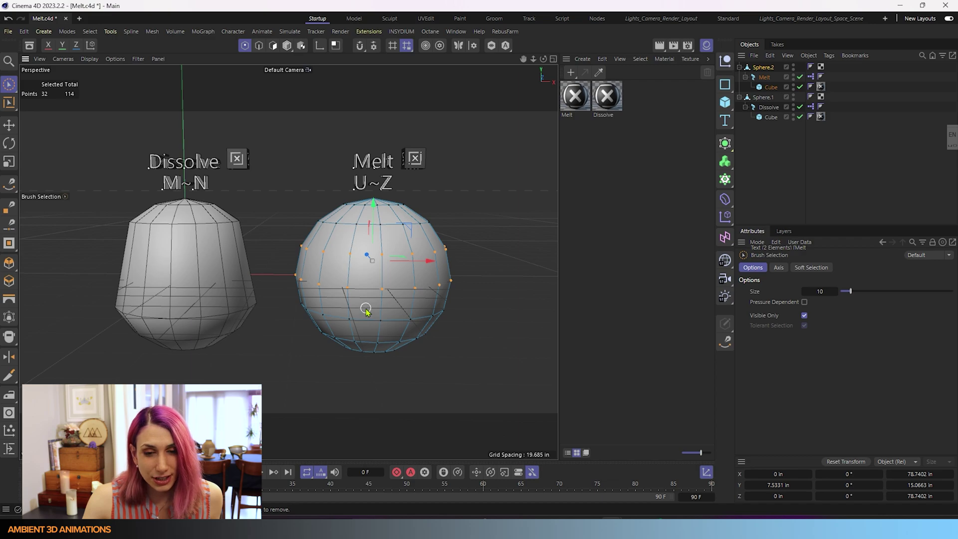
pyautogui.click(345, 283)
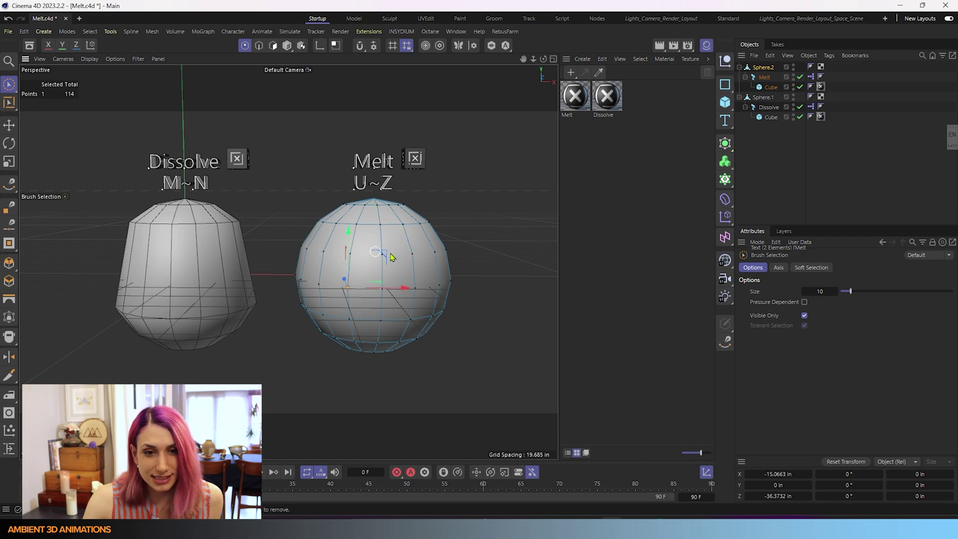
pyautogui.keyDown('shift'); pyautogui.click(410, 259); pyautogui.keyUp('shift')
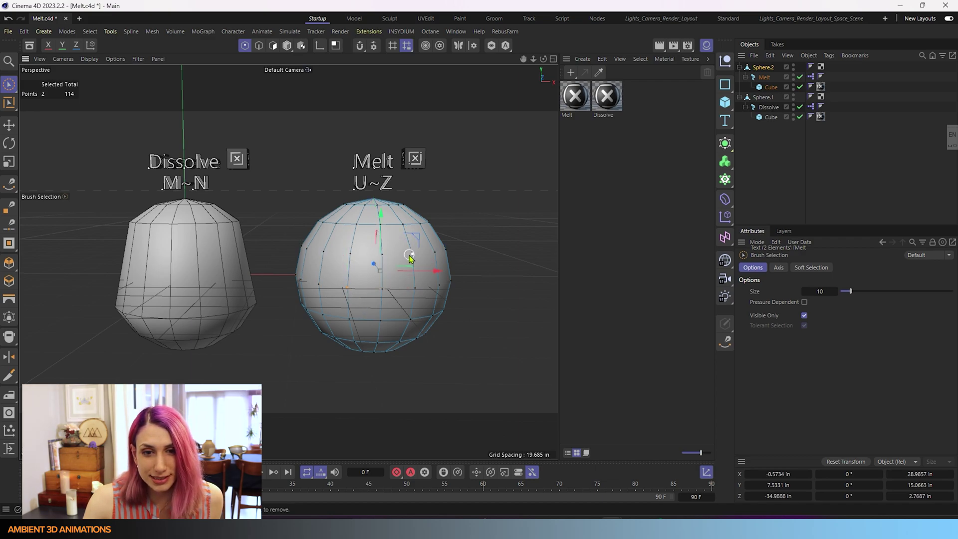
pyautogui.click(764, 97)
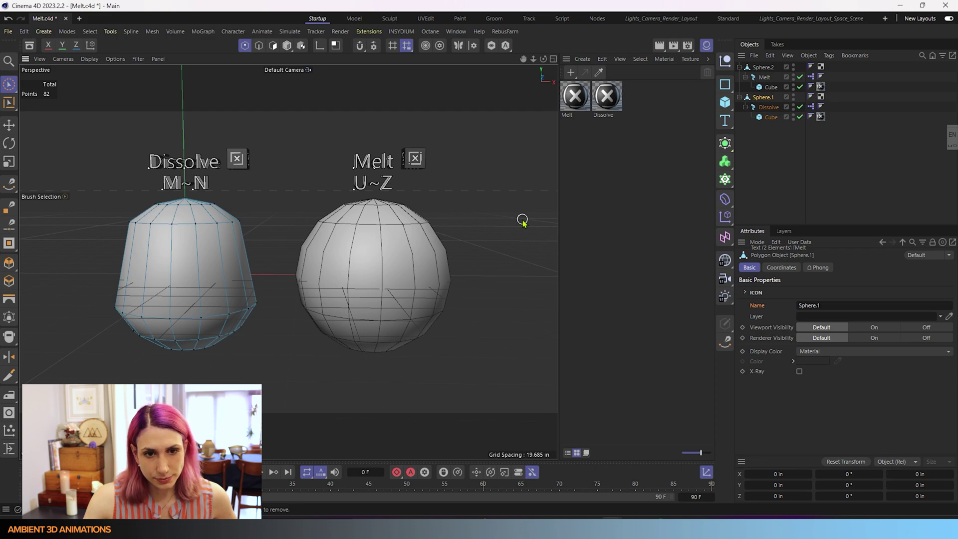
# Undo the selection change and the edge dissolve to restore the full Dissolve sphere
pyautogui.press('Up')
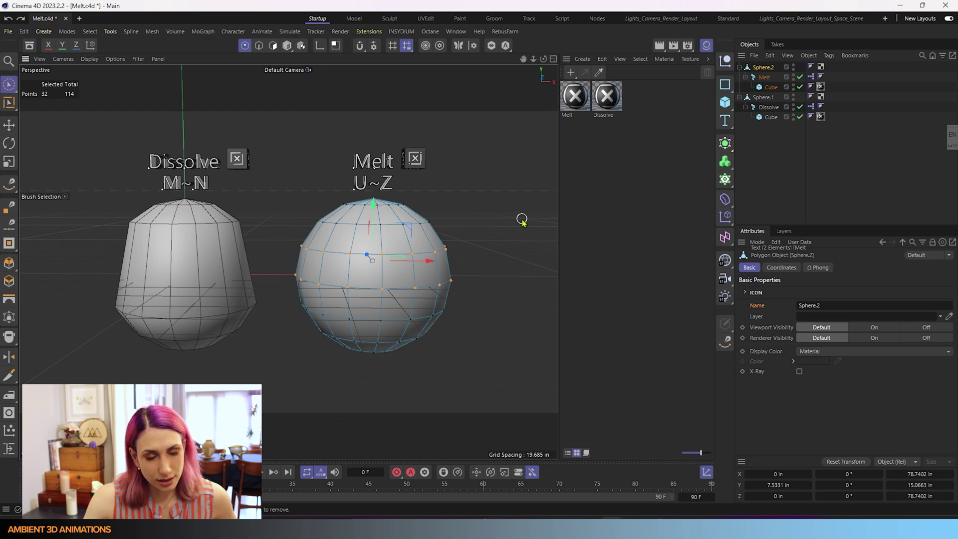
pyautogui.hotkey('ctrl', 'z')
pyautogui.hotkey('ctrl', 'z')
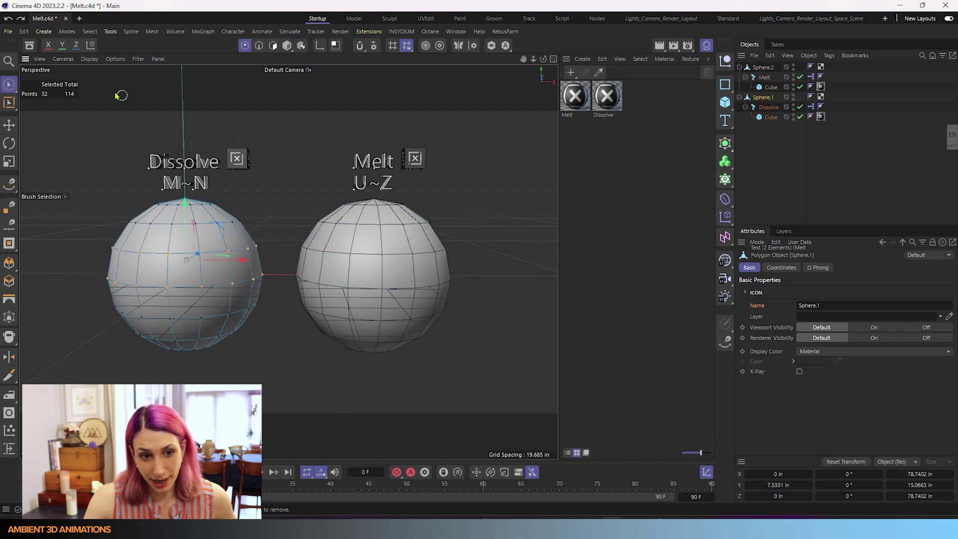
pyautogui.click(10, 84)
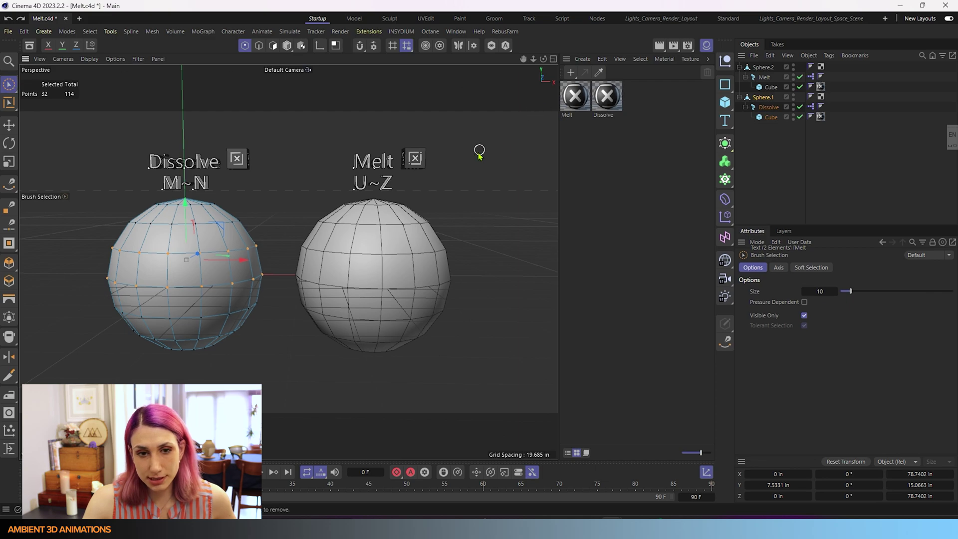
# Select two points on the Dissolve sphere and dissolve them, leaving 112 points
pyautogui.click(503, 210)
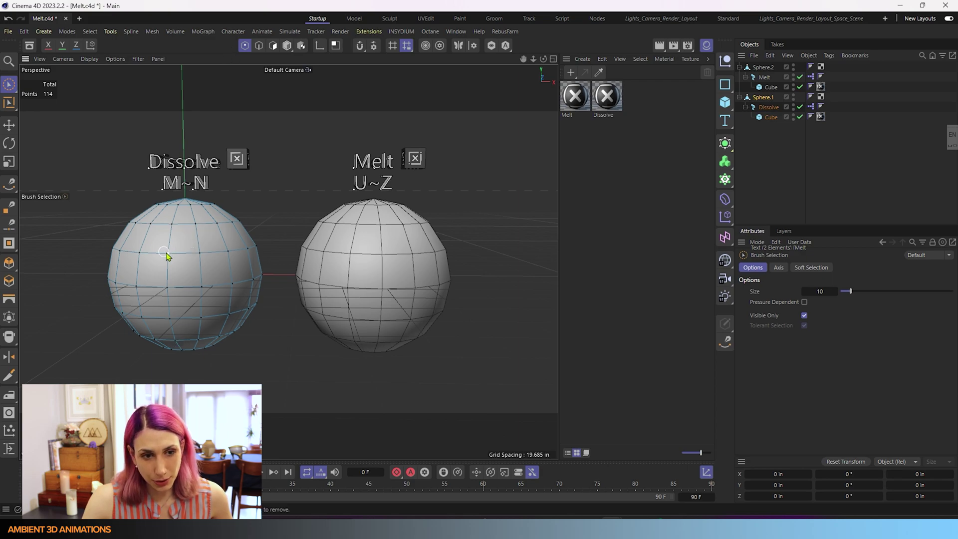
pyautogui.click(168, 257)
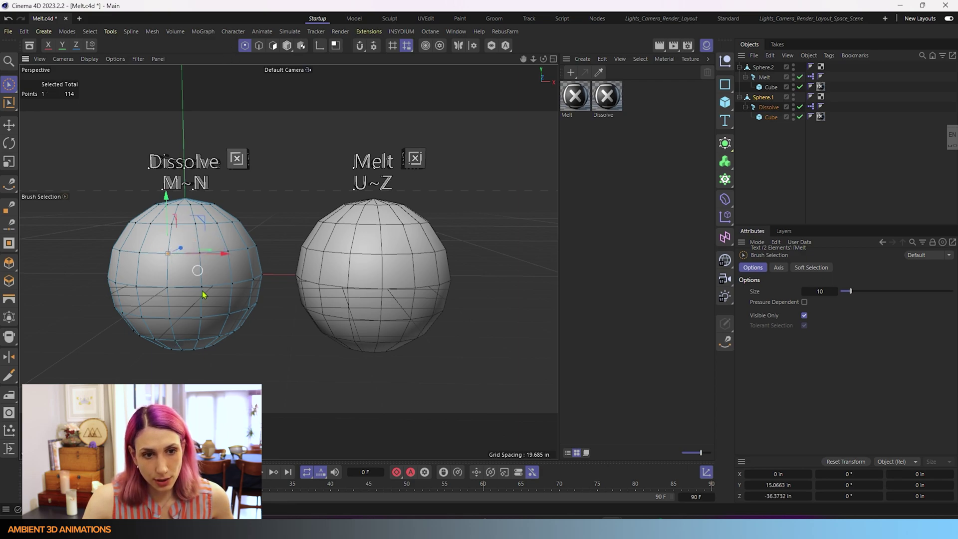
pyautogui.keyDown('shift'); pyautogui.click(166, 292); pyautogui.keyUp('shift')
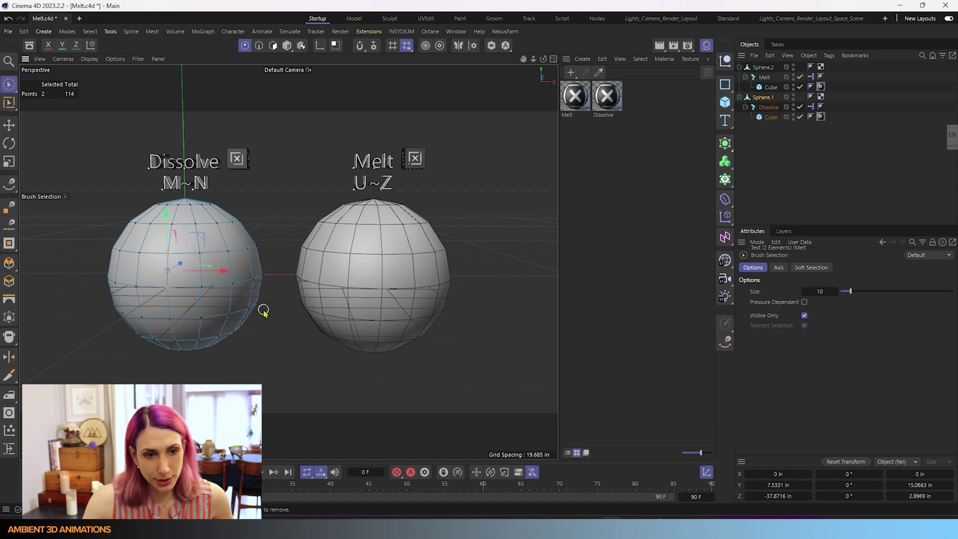
pyautogui.rightClick(153, 298)
pyautogui.press('Delete')
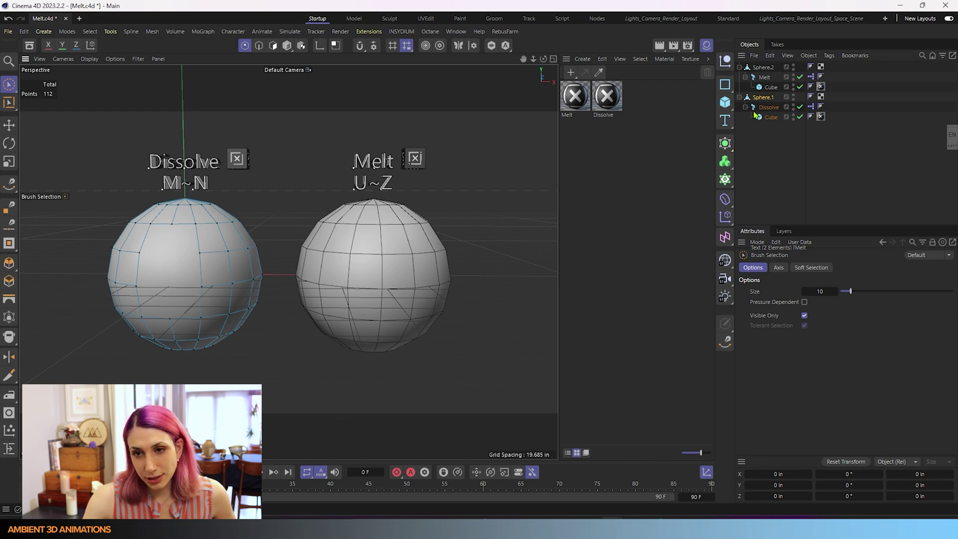
# On Sphere.2, Melt two selected points, leaving 112 points and one n-gon
pyautogui.click(763, 67)
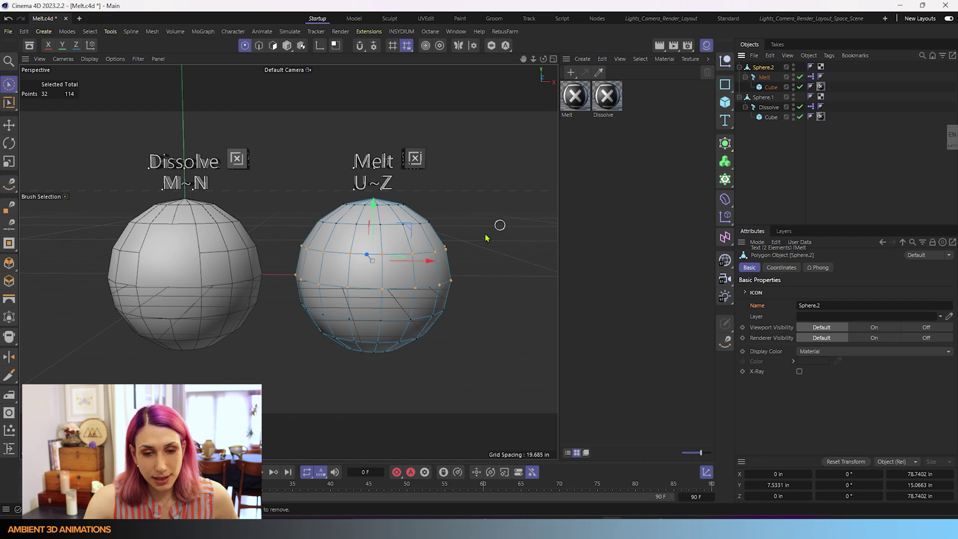
pyautogui.click(434, 266)
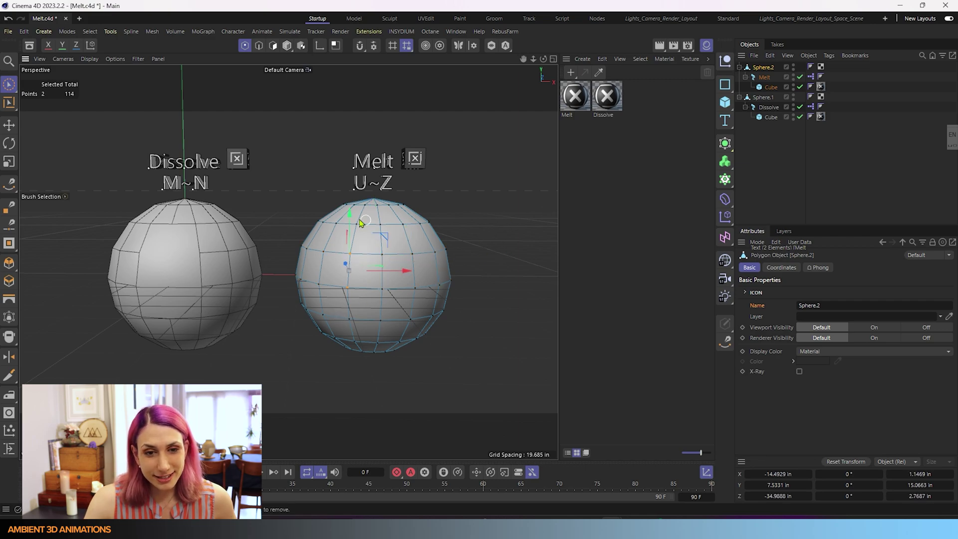
pyautogui.keyDown('shift'); pyautogui.click(348, 269); pyautogui.keyUp('shift')
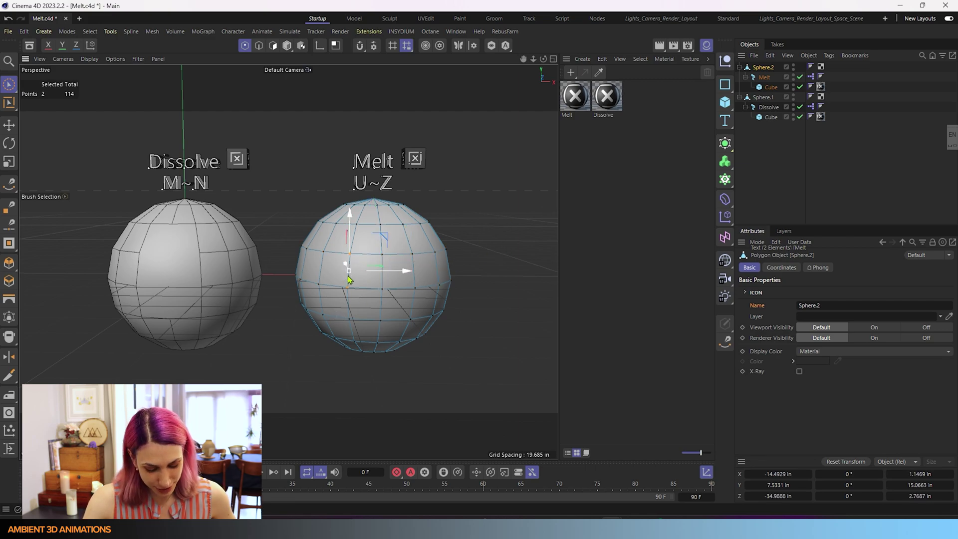
pyautogui.rightClick(348, 279)
pyautogui.click(413, 279)
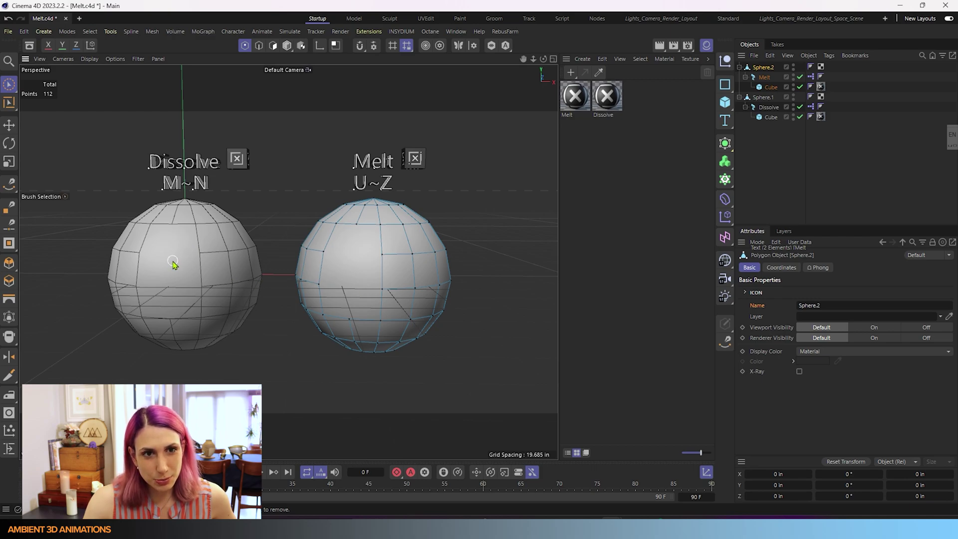
pyautogui.press('Return')
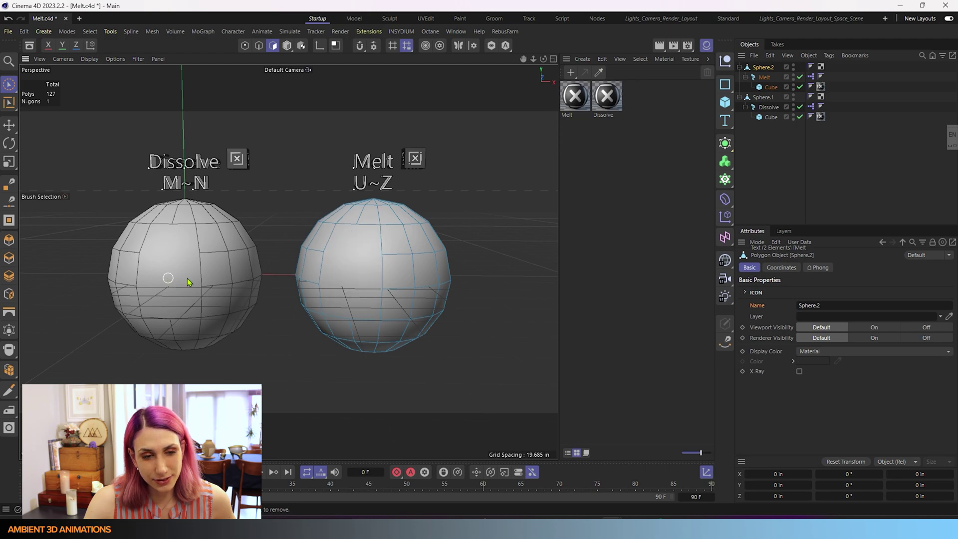
pyautogui.keyDown('ctrl'); pyautogui.click(765, 97); pyautogui.keyUp('ctrl')
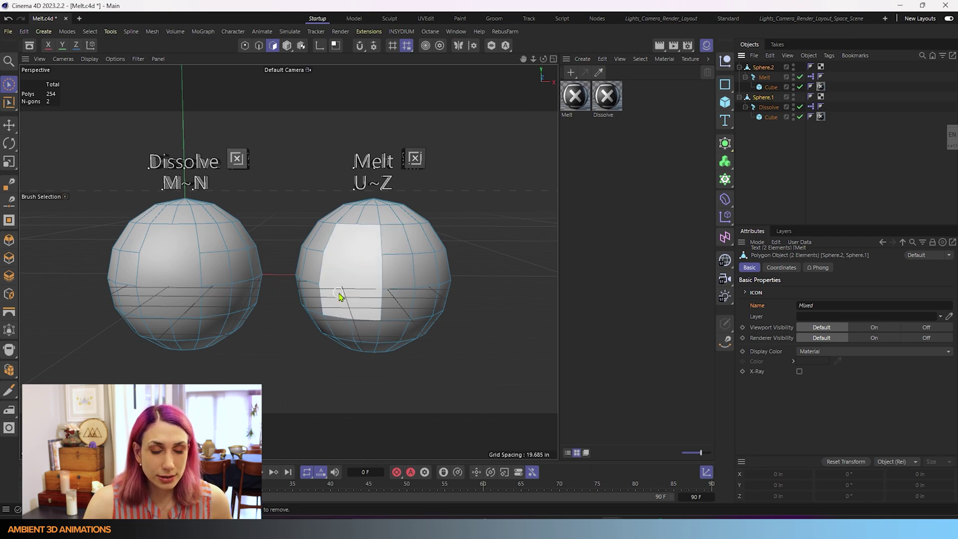
pyautogui.click(402, 268)
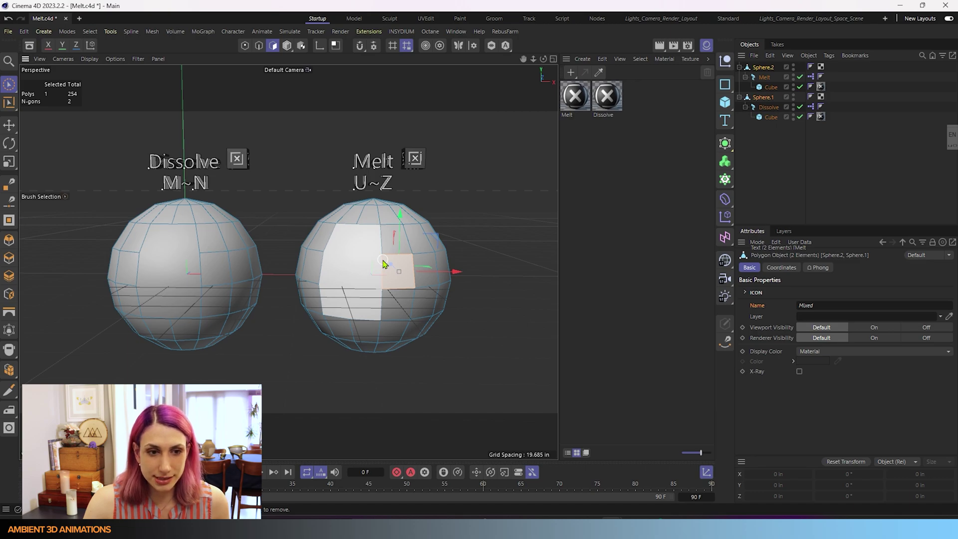
pyautogui.click(524, 288)
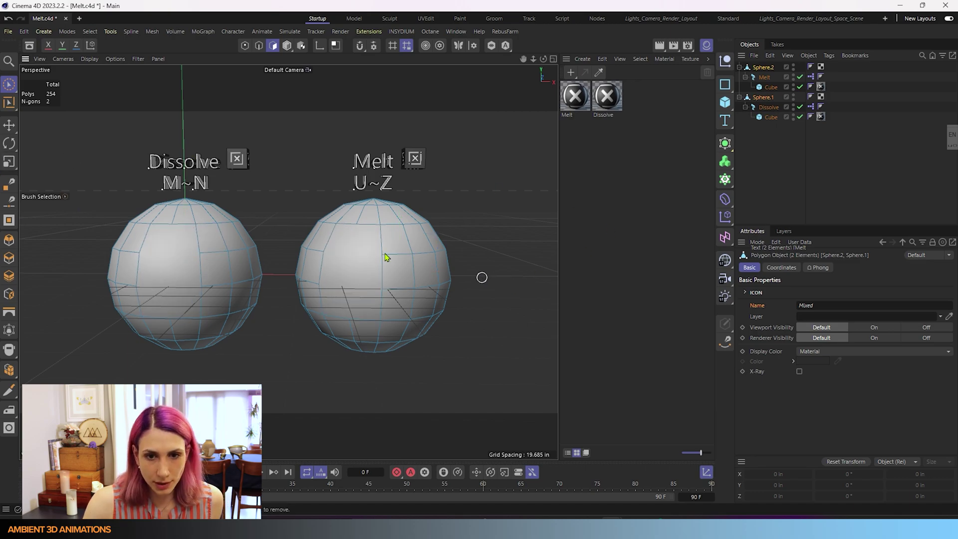
pyautogui.click(161, 277)
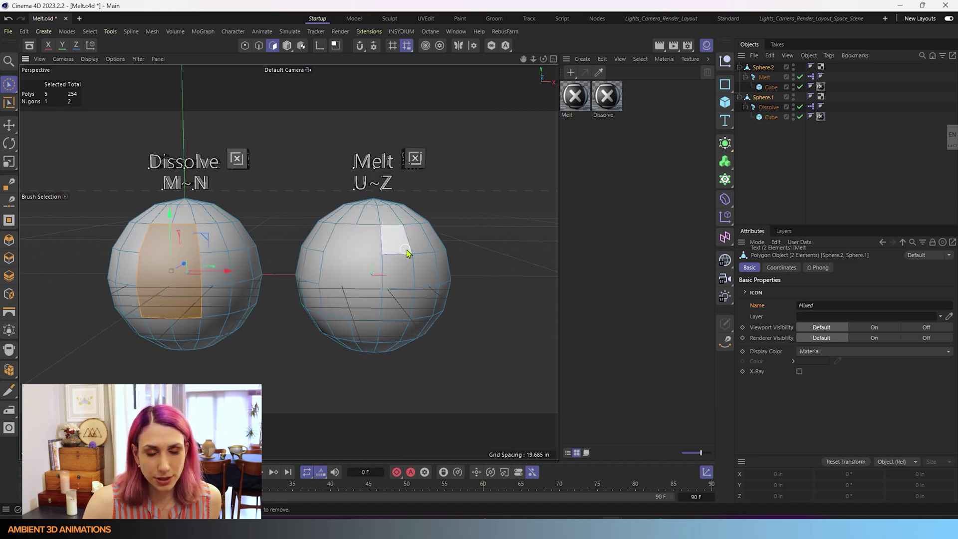
pyautogui.click(502, 235)
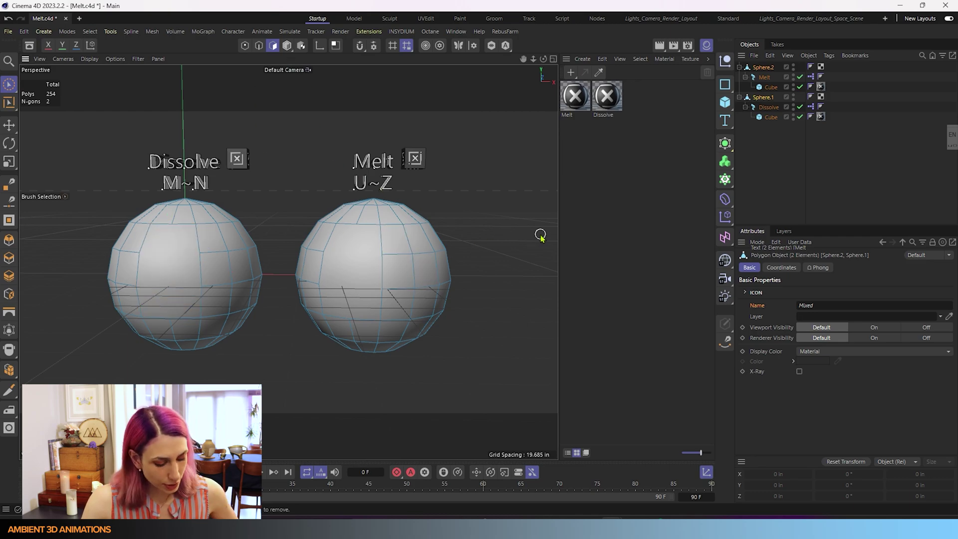
# Undo three times to bring back the removed points
pyautogui.hotkey('ctrl', 'z')
pyautogui.hotkey('ctrl', 'z')
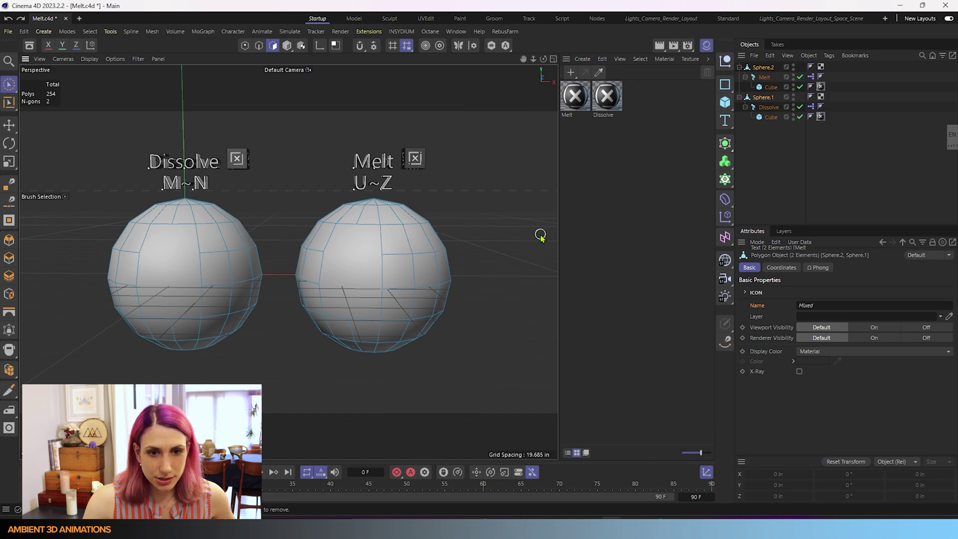
pyautogui.hotkey('ctrl', 'z')
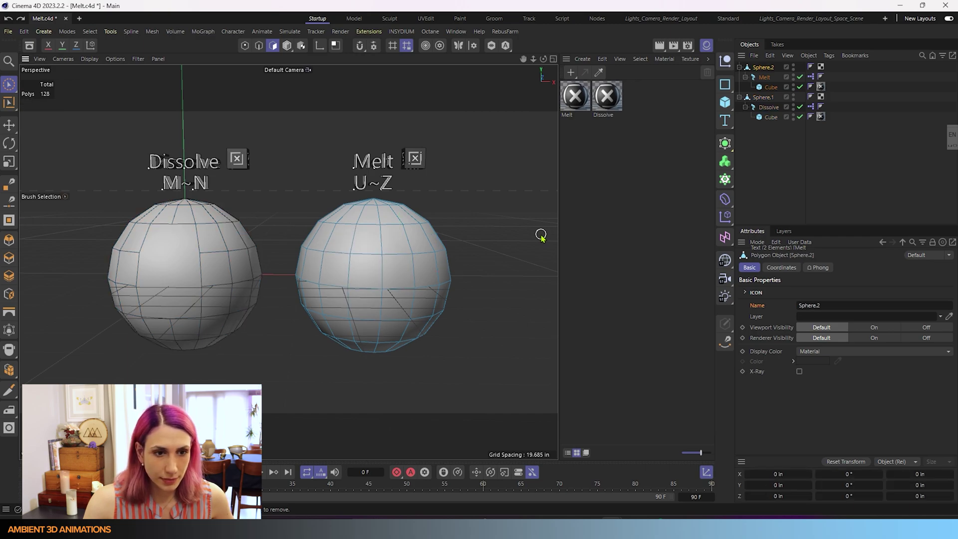
pyautogui.hotkey('ctrl', 'z')
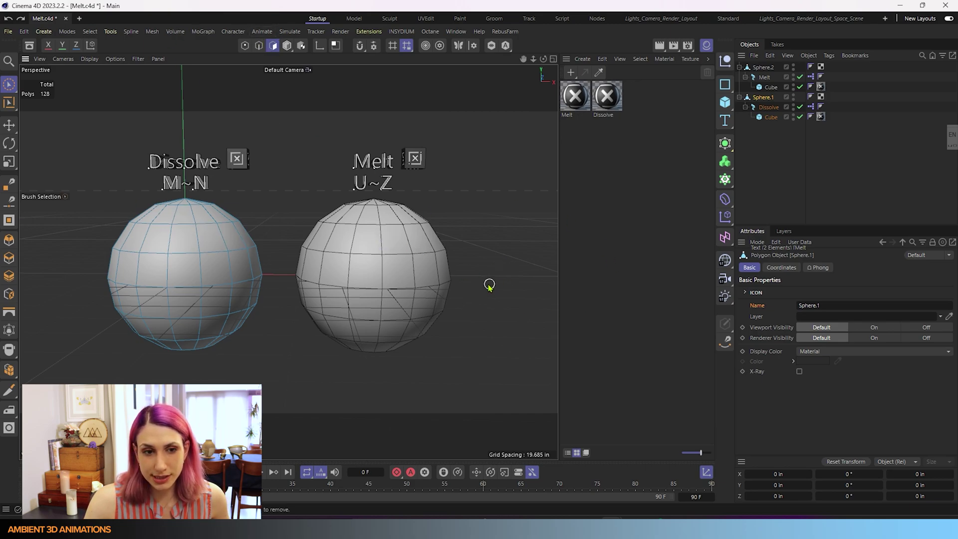
# On Sphere.2, select two neighbouring polygons, then clear the polygon selection
pyautogui.click(763, 68)
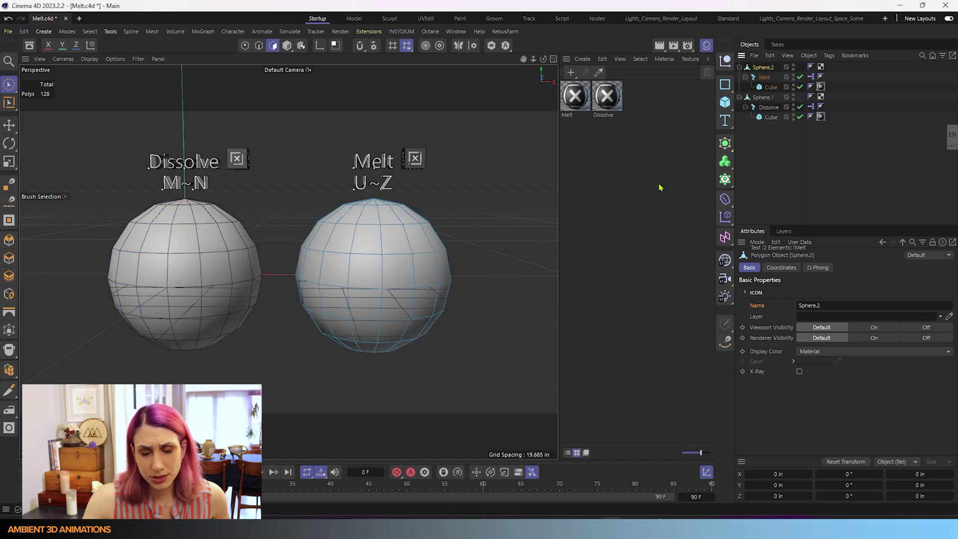
pyautogui.click(395, 238)
pyautogui.keyDown('shift'); pyautogui.click(398, 270); pyautogui.keyUp('shift')
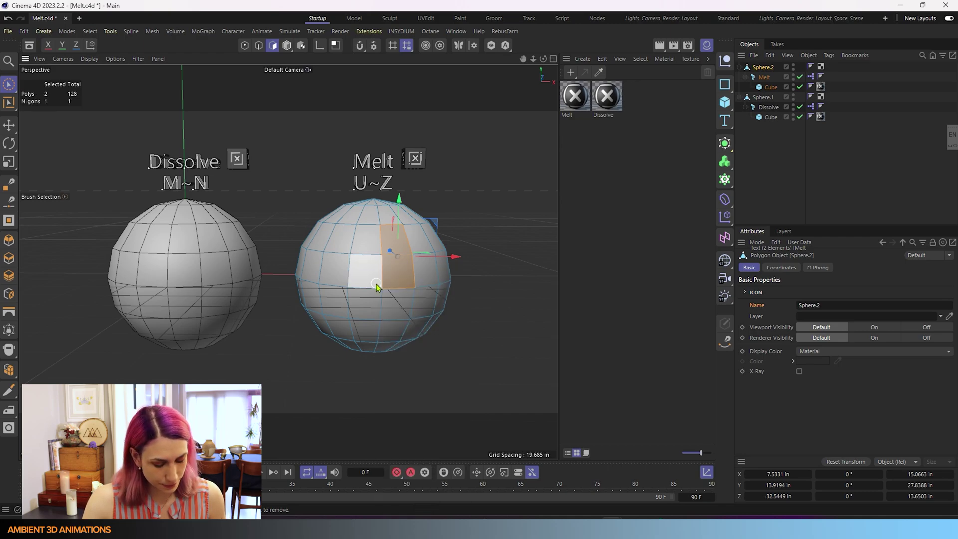
pyautogui.click(505, 259)
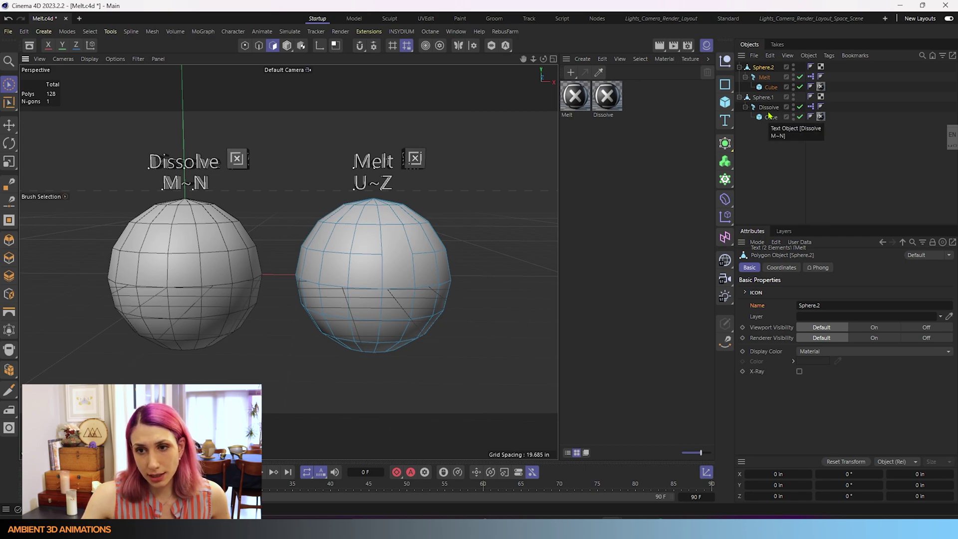
# On Sphere.1, dissolve two adjacent polygons into one n-gon, leaving 128 polygons
pyautogui.click(769, 108)
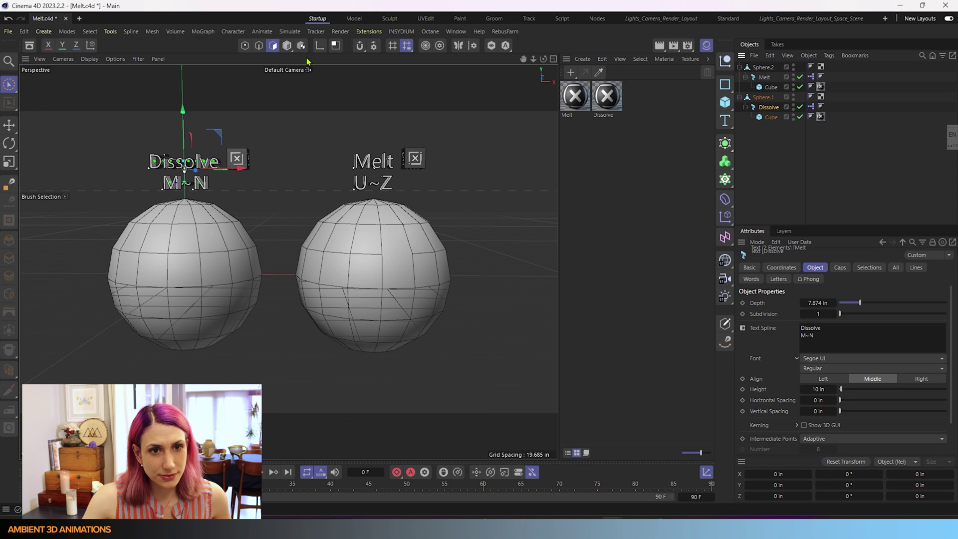
pyautogui.click(763, 97)
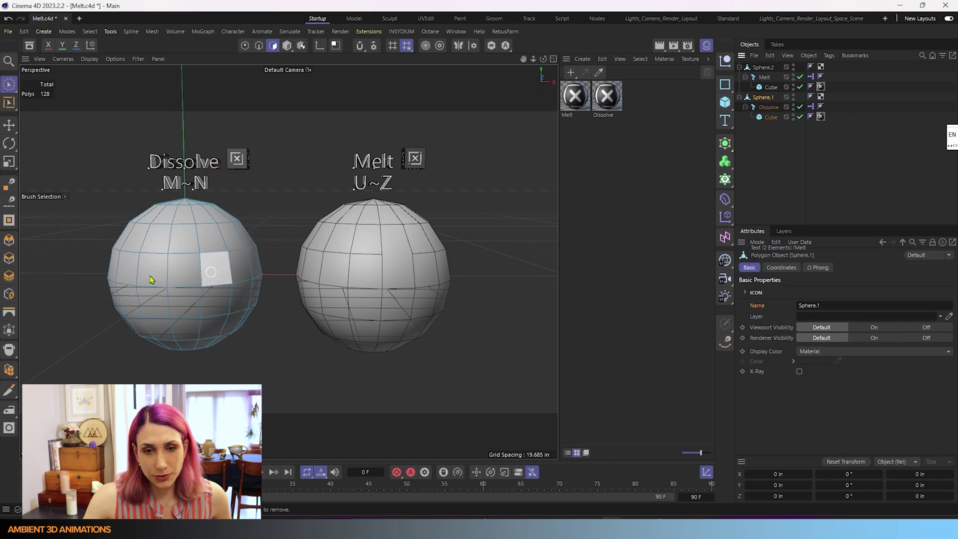
pyautogui.click(184, 238)
pyautogui.keyDown('shift'); pyautogui.click(185, 267); pyautogui.keyUp('shift')
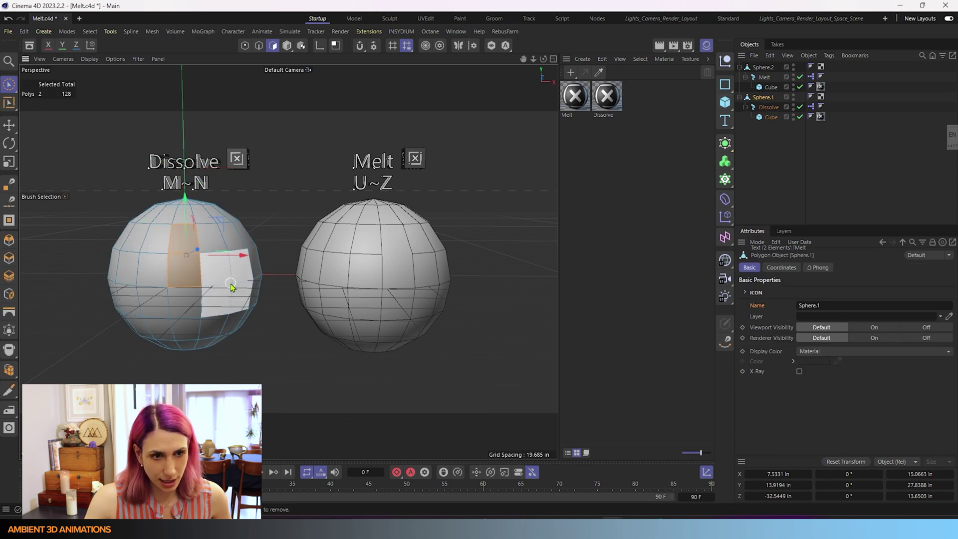
pyautogui.rightClick(231, 287)
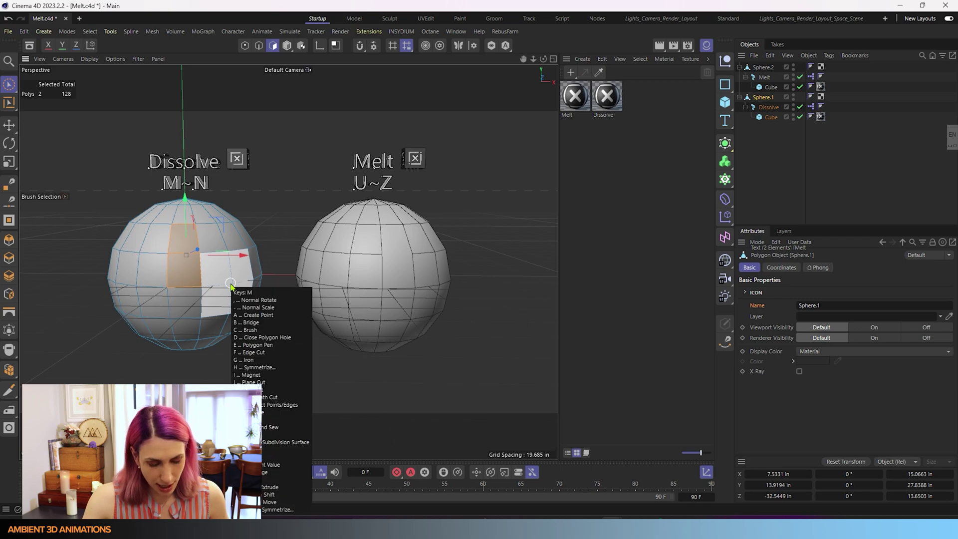
pyautogui.click(246, 300)
pyautogui.click(266, 367)
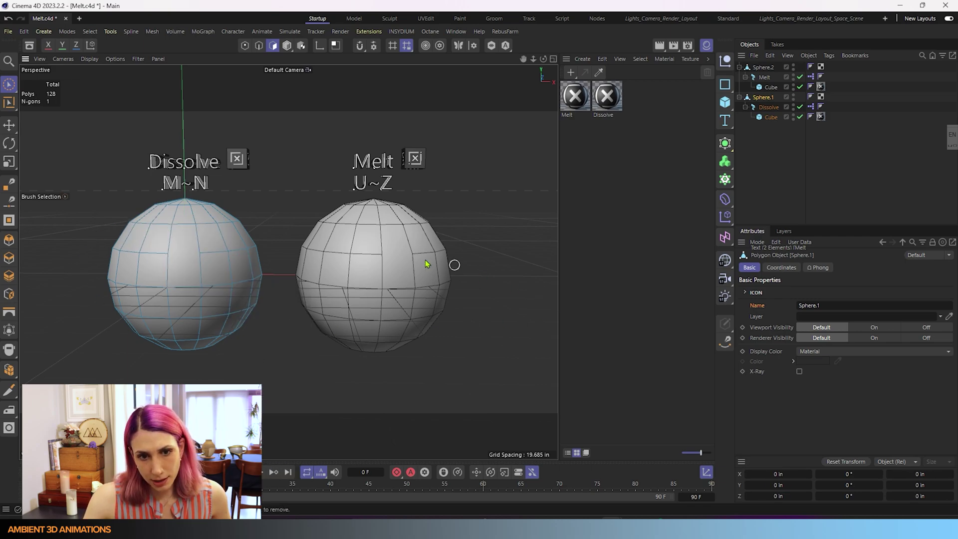